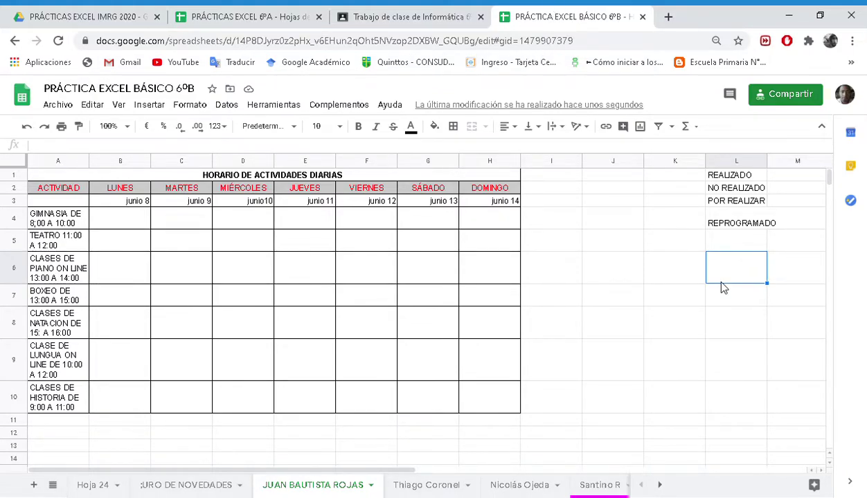
# Step: Back on the schedule sheet, review the status options REALIZADO, NO REALIZADO, POR REALIZAR, REPROGRAMADO in L1:L4
pyautogui.click(220, 486)
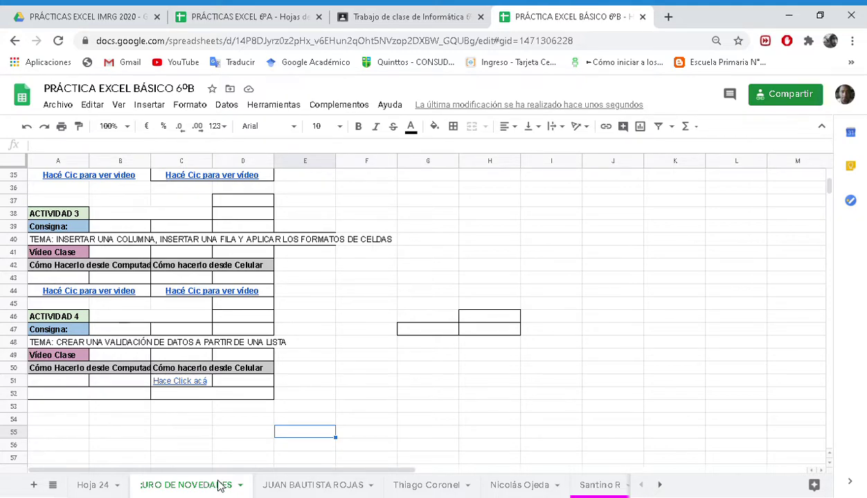
pyautogui.click(318, 489)
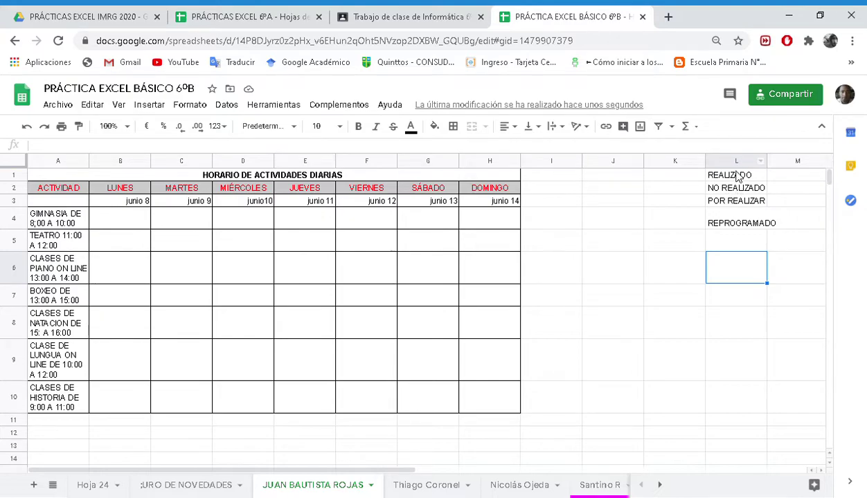
pyautogui.click(719, 175)
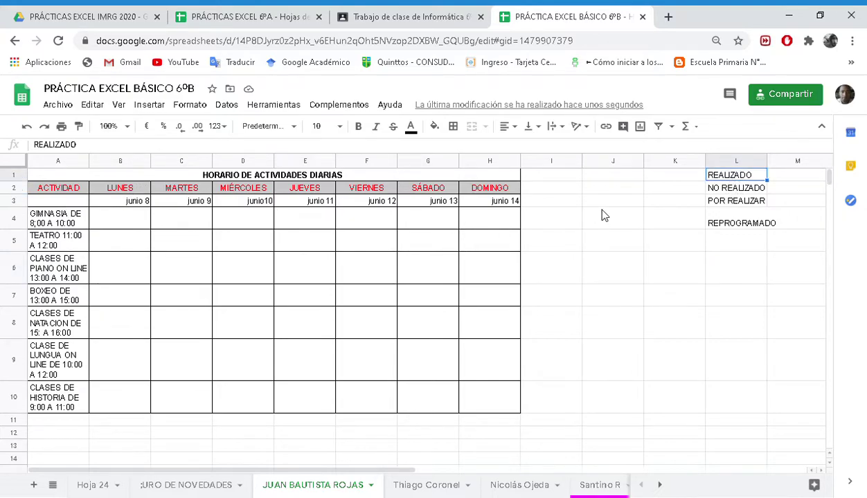
pyautogui.click(741, 190)
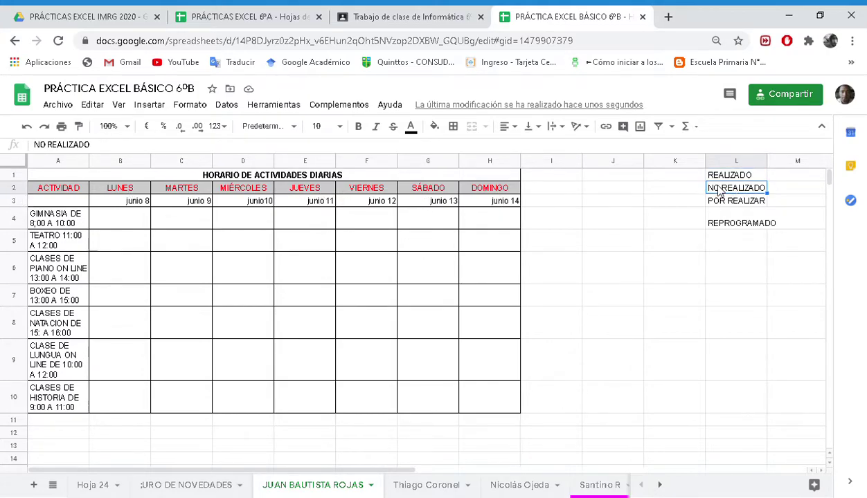
pyautogui.click(731, 205)
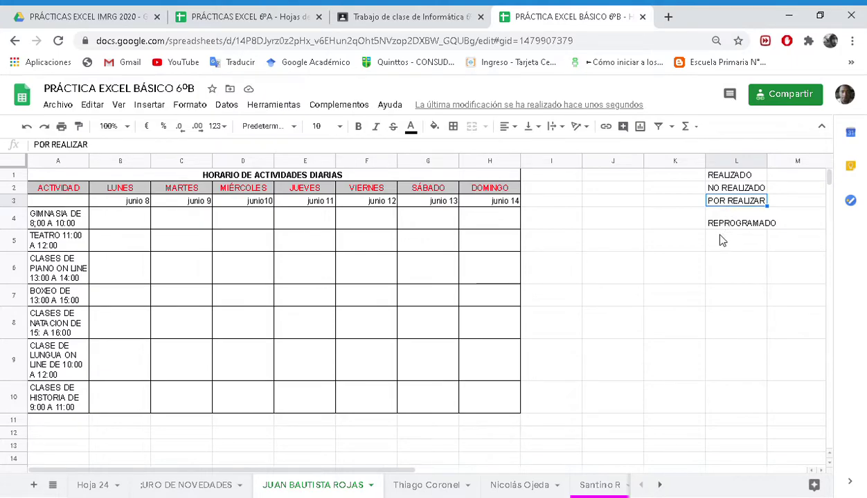
pyautogui.click(725, 227)
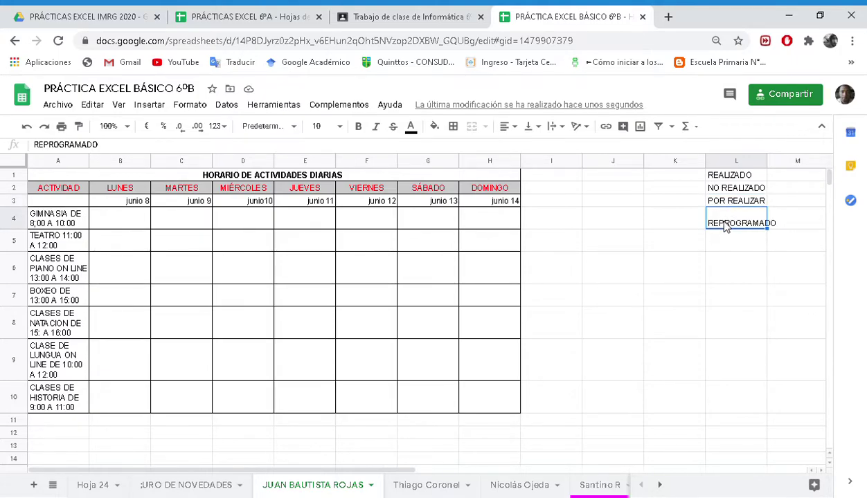
# Step: Try entering the reference !L1:L4 in L6, then erase it and leave L6 empty
pyautogui.click(716, 265)
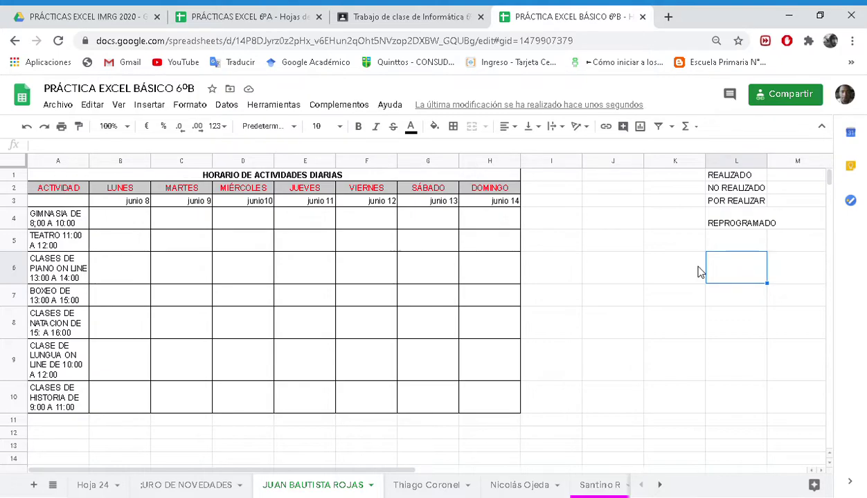
pyautogui.click(732, 179)
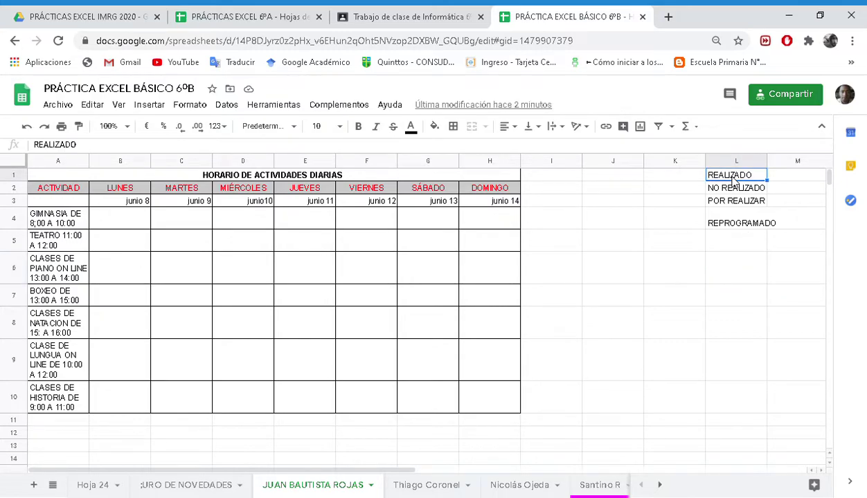
pyautogui.click(722, 281)
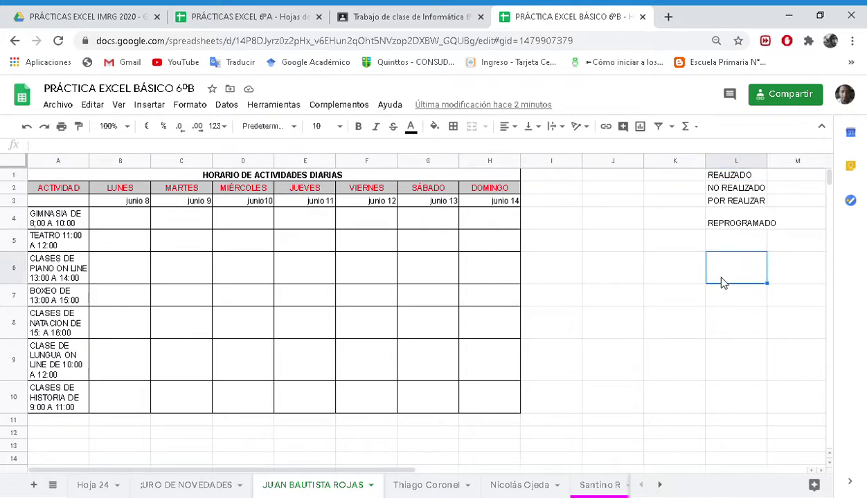
pyautogui.write('!')
pyautogui.write('L')
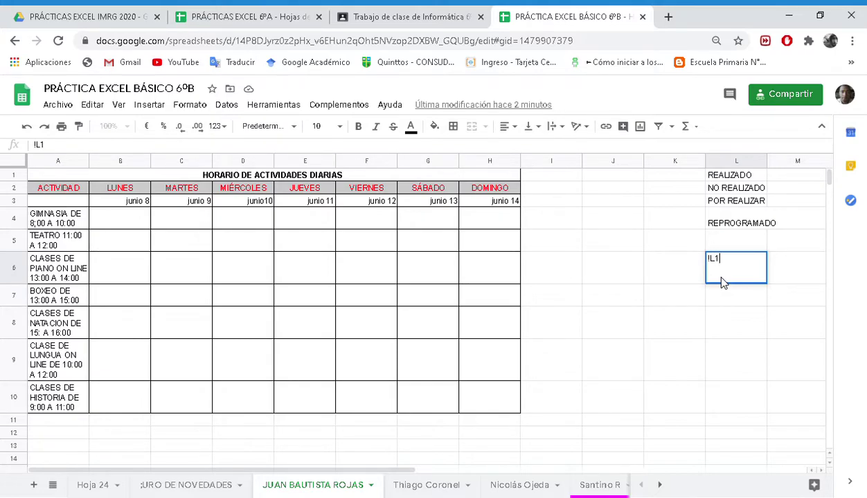
pyautogui.write('1')
pyautogui.write(':')
pyautogui.write('L')
pyautogui.write('4')
pyautogui.press('BackSpace')
pyautogui.press('BackSpace')
pyautogui.press('BackSpace')
pyautogui.press('BackSpace')
pyautogui.press('BackSpace')
pyautogui.click(623, 331)
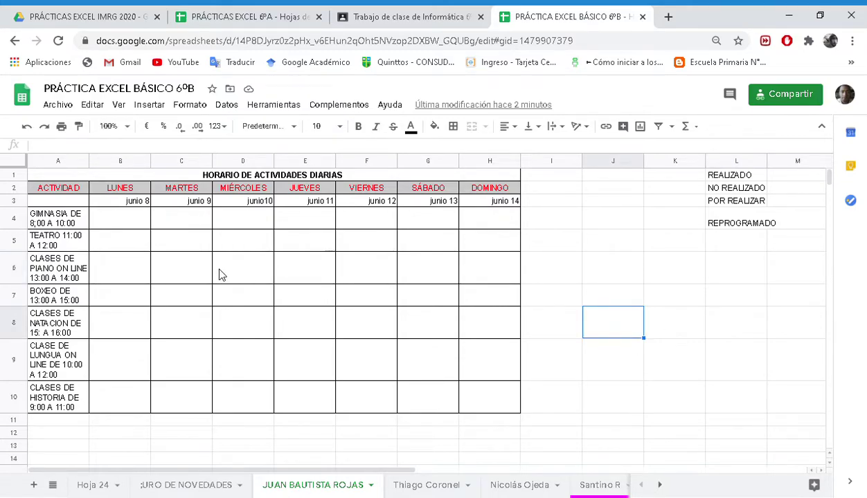
# Step: Select the schedule grid B4:H10 and open Datos > Validación de datos
pyautogui.moveTo(125, 222); pyautogui.dragTo(466, 394)
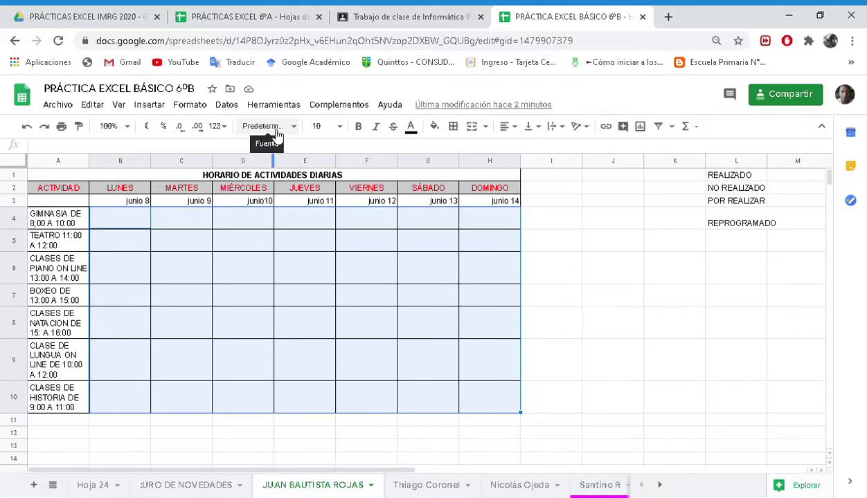
pyautogui.click(223, 108)
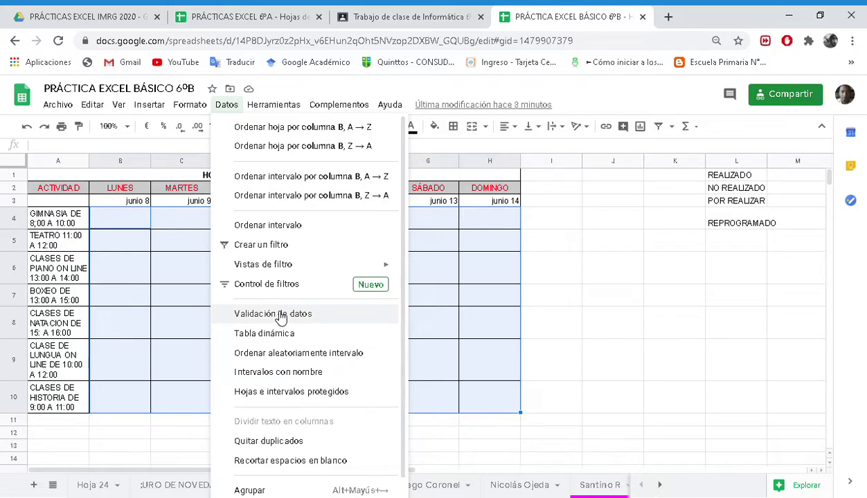
pyautogui.click(280, 317)
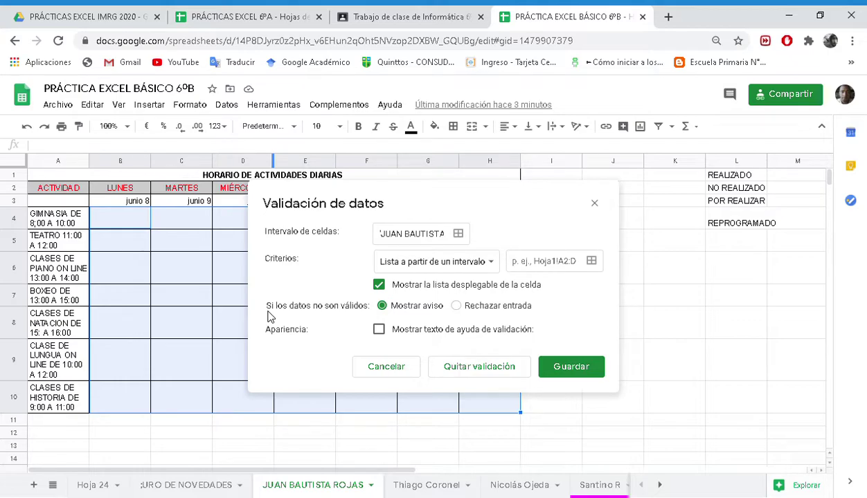
pyautogui.click(407, 239)
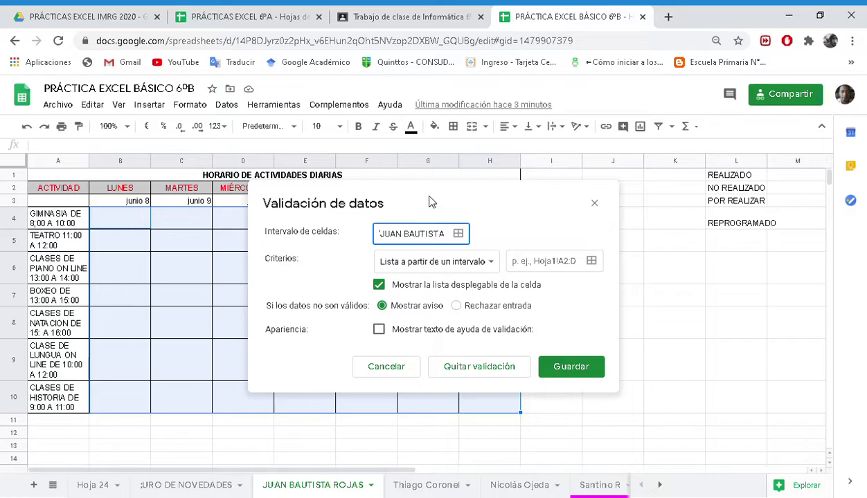
pyautogui.press('Right')
pyautogui.press('Right')
pyautogui.press('Right')
pyautogui.press('Right')
pyautogui.press('Right')
pyautogui.press('Right')
pyautogui.press('Right')
pyautogui.press('Right')
pyautogui.press('Right')
pyautogui.press('Right')
pyautogui.press('Right')
pyautogui.press('Right')
pyautogui.press('Right')
pyautogui.press('Right')
pyautogui.press('Right')
pyautogui.press('Right')
pyautogui.press('Right')
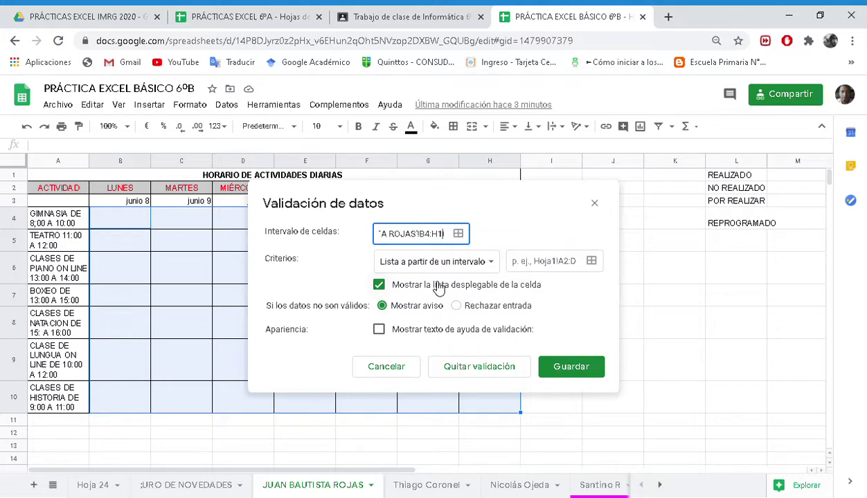
pyautogui.press('Right')
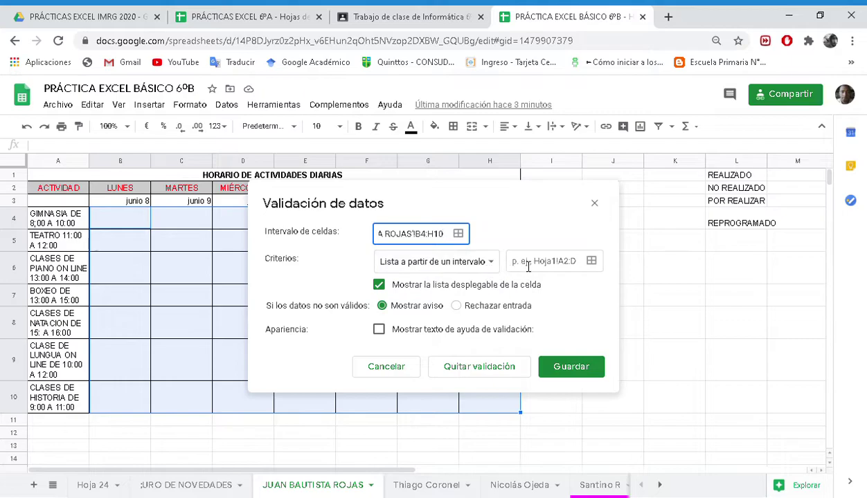
pyautogui.click(529, 266)
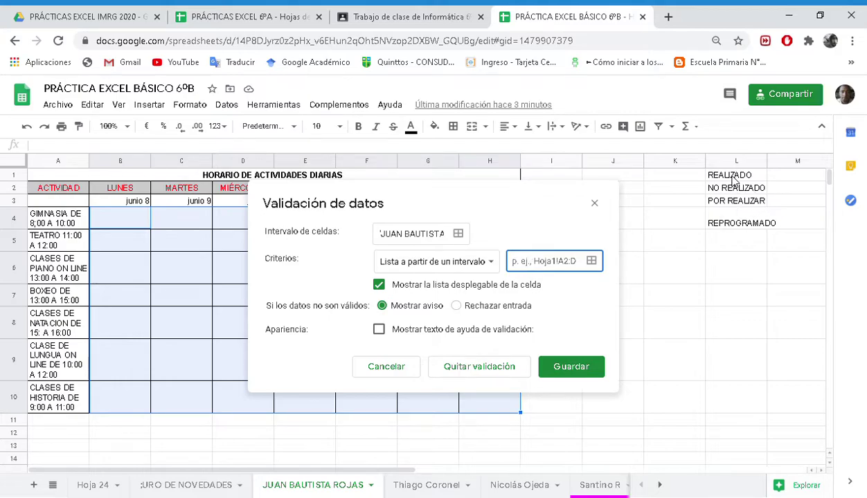
# Step: Source the dropdown from L1:L4, choose Rechazar entrada for invalid data, and save the rule
pyautogui.moveTo(732, 179); pyautogui.dragTo(730, 219)
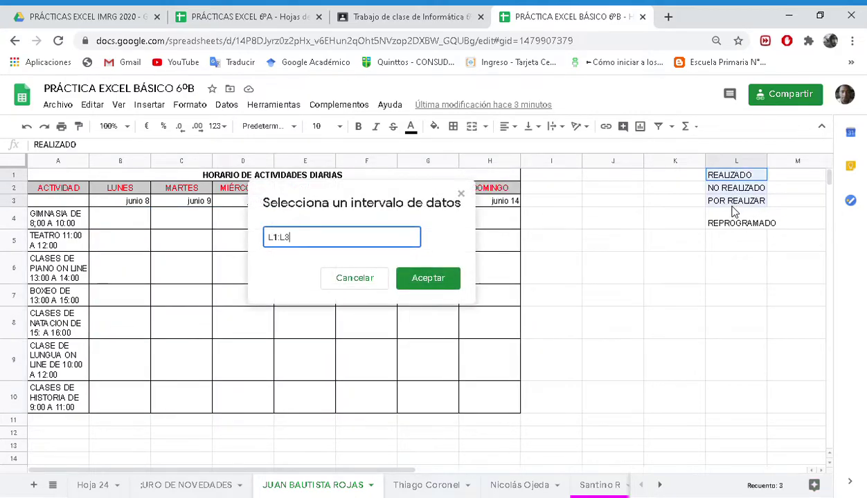
pyautogui.click(428, 283)
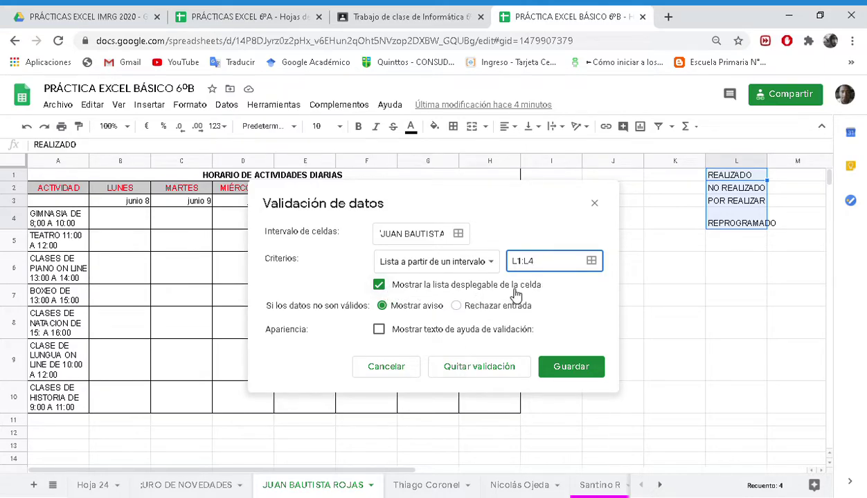
pyautogui.click(456, 307)
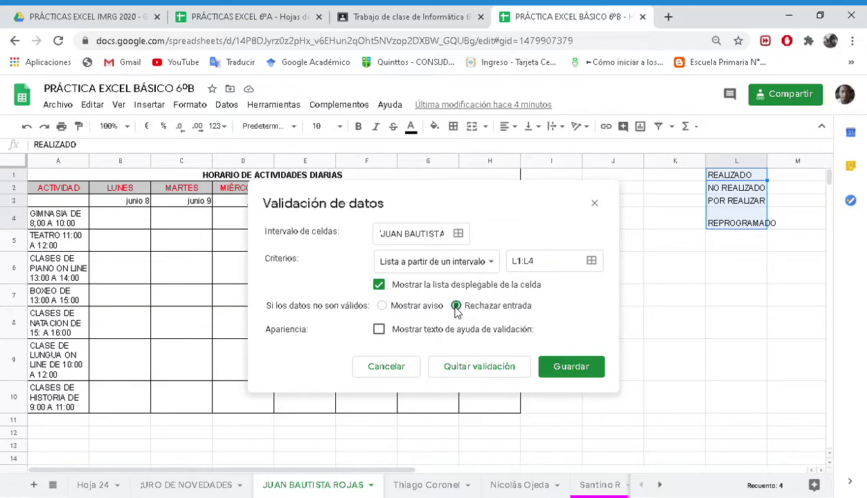
pyautogui.click(577, 370)
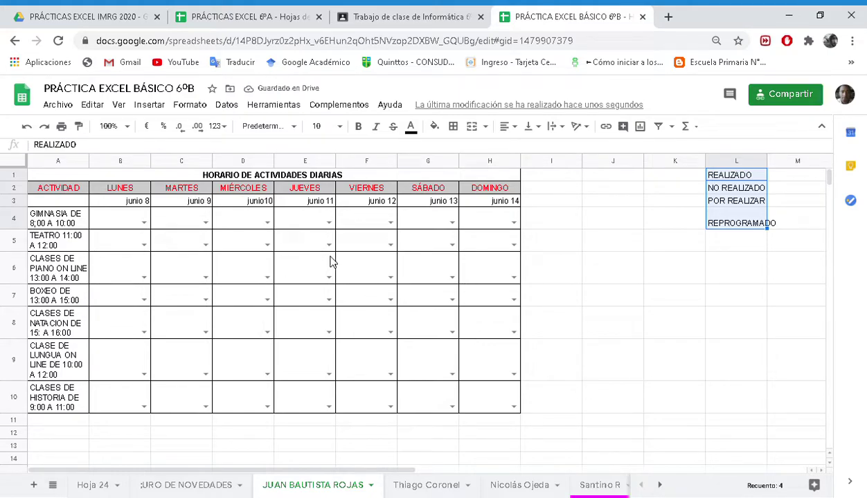
# Step: Set B4 to REALIZADO, confirm 'no esta' is rejected in B5, then set B5 to POR REALIZAR
pyautogui.click(144, 223)
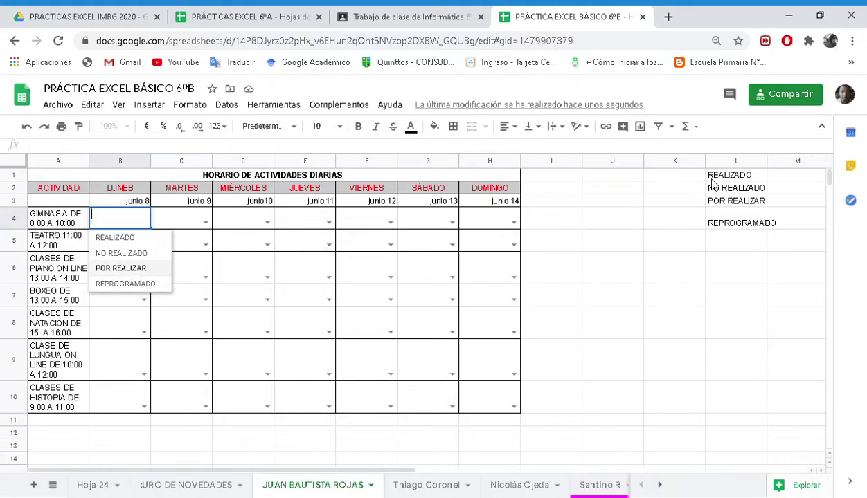
pyautogui.click(121, 242)
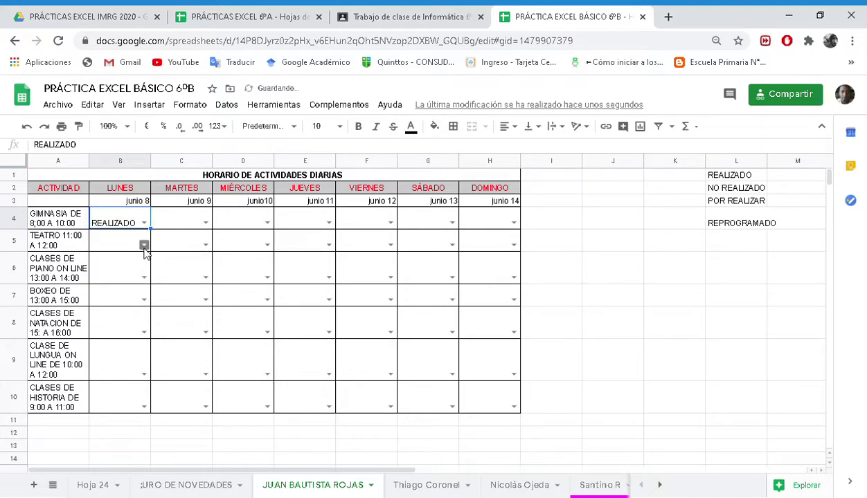
pyautogui.click(108, 248)
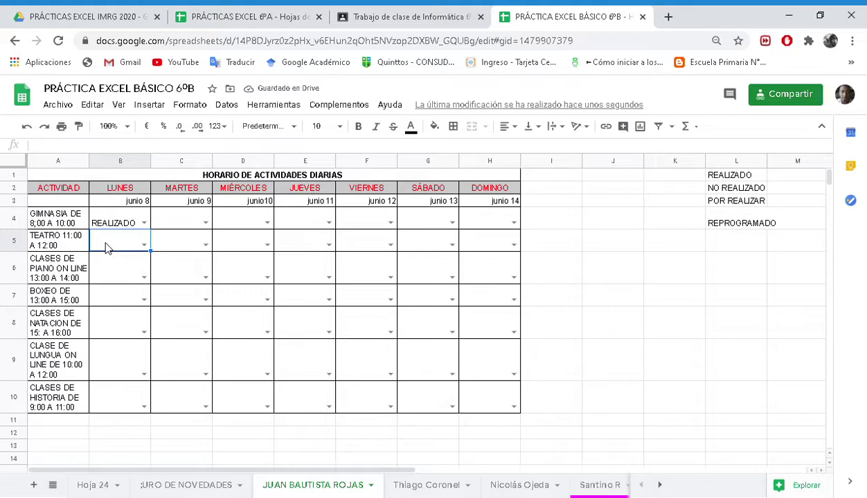
pyautogui.write('no esta')
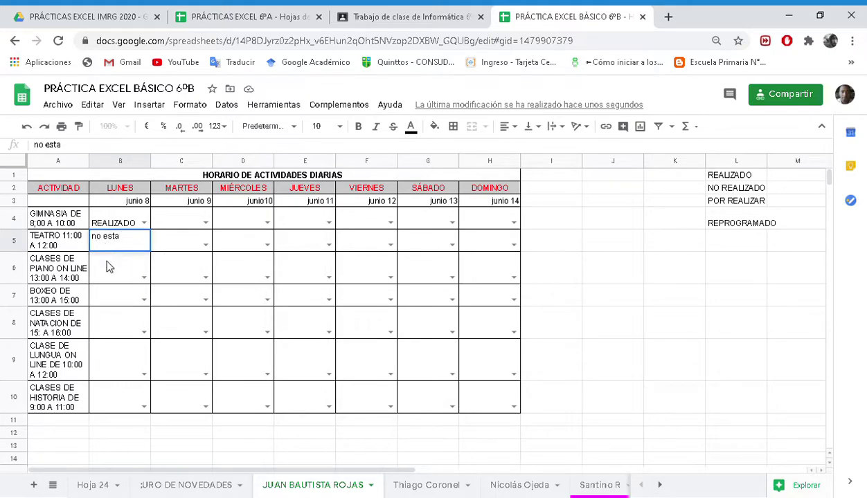
pyautogui.press('Return')
pyautogui.click(549, 320)
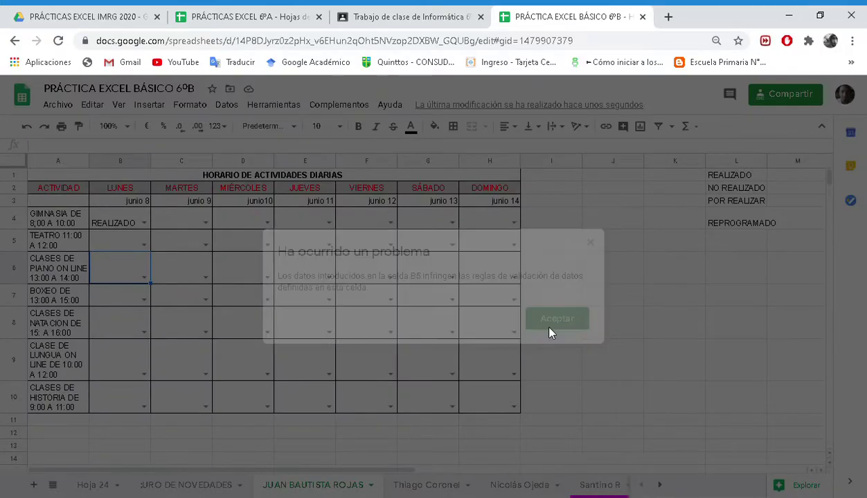
pyautogui.click(145, 246)
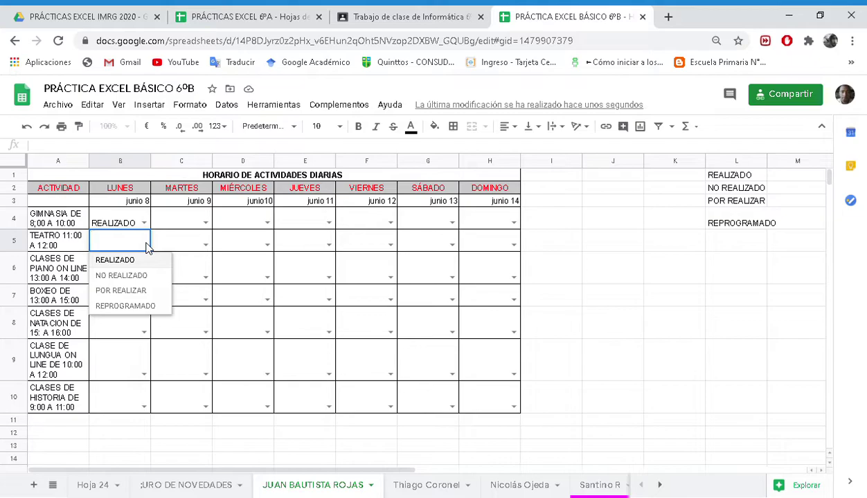
pyautogui.click(127, 290)
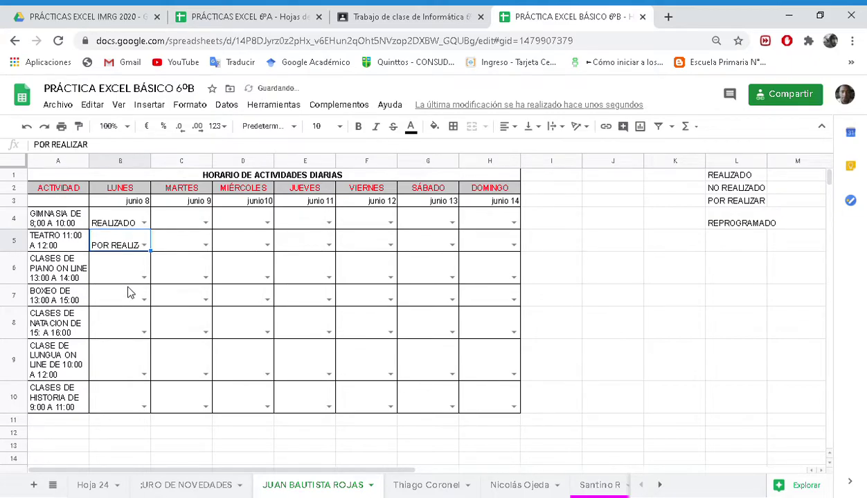